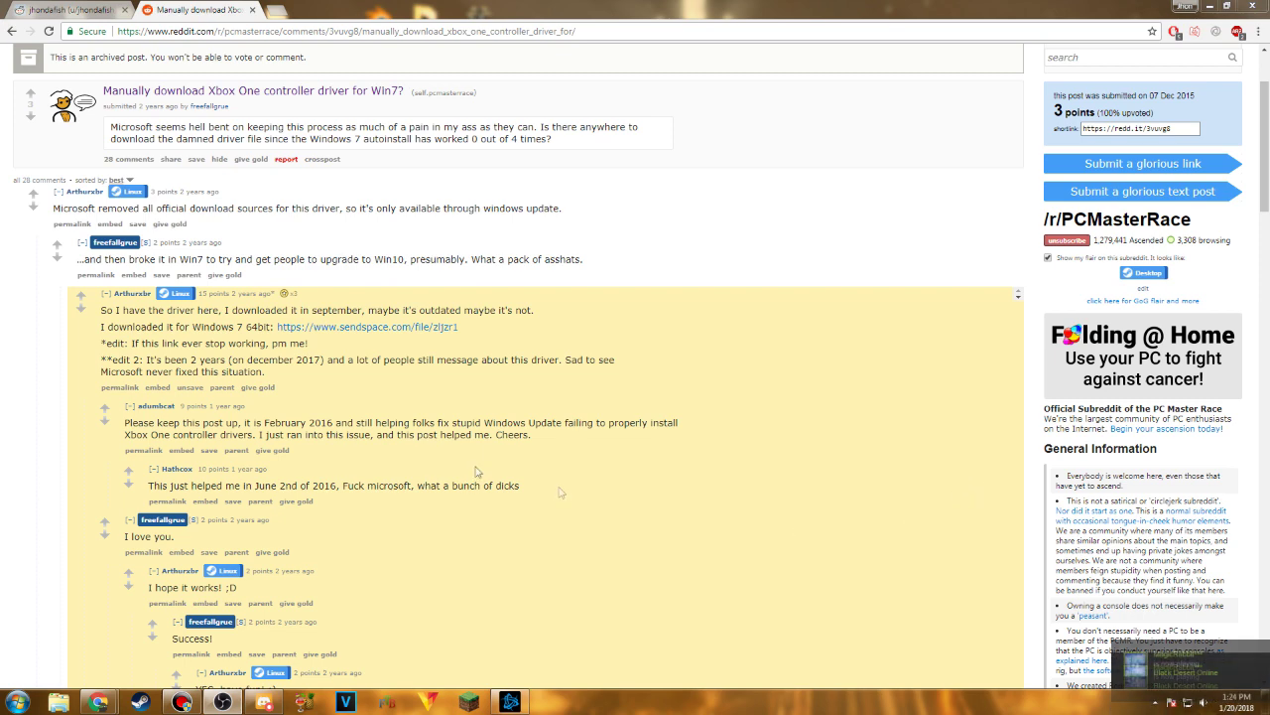
- Highlight the Reddit comment containing the Windows 7 64bit driver download link, and close the browser window
drag(265, 370, 58, 303)
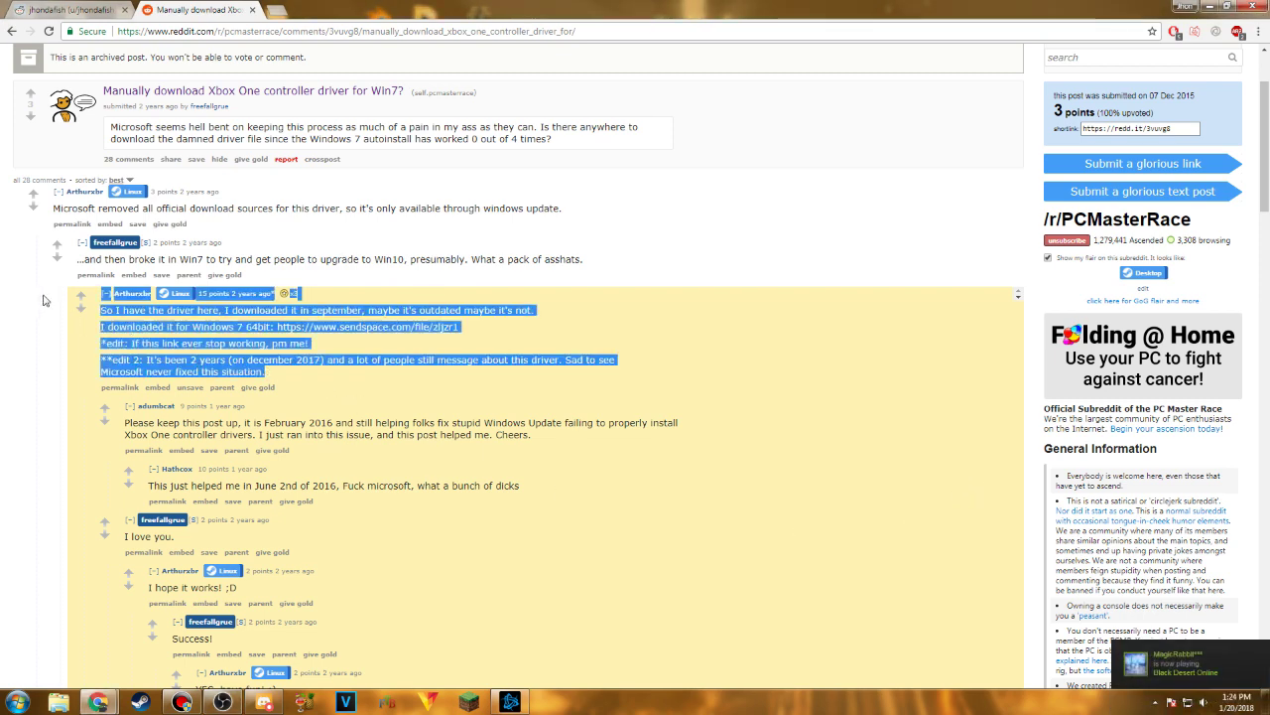
click(307, 377)
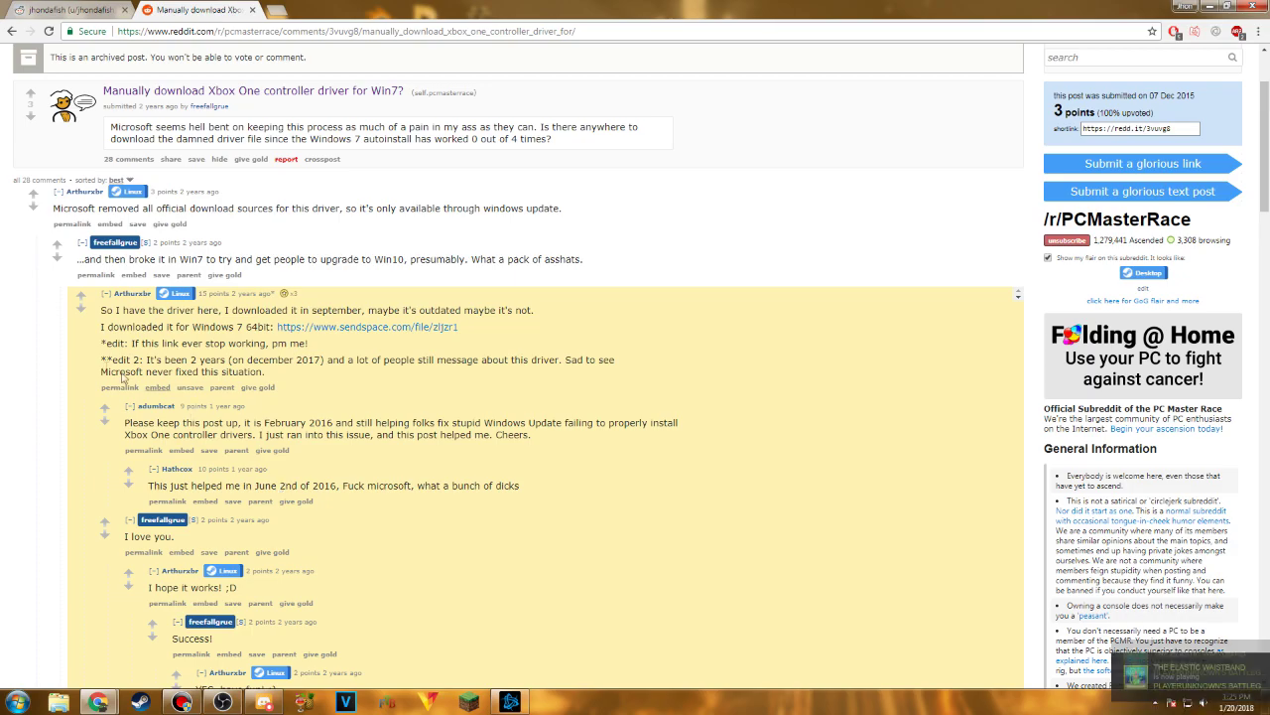
click(1256, 7)
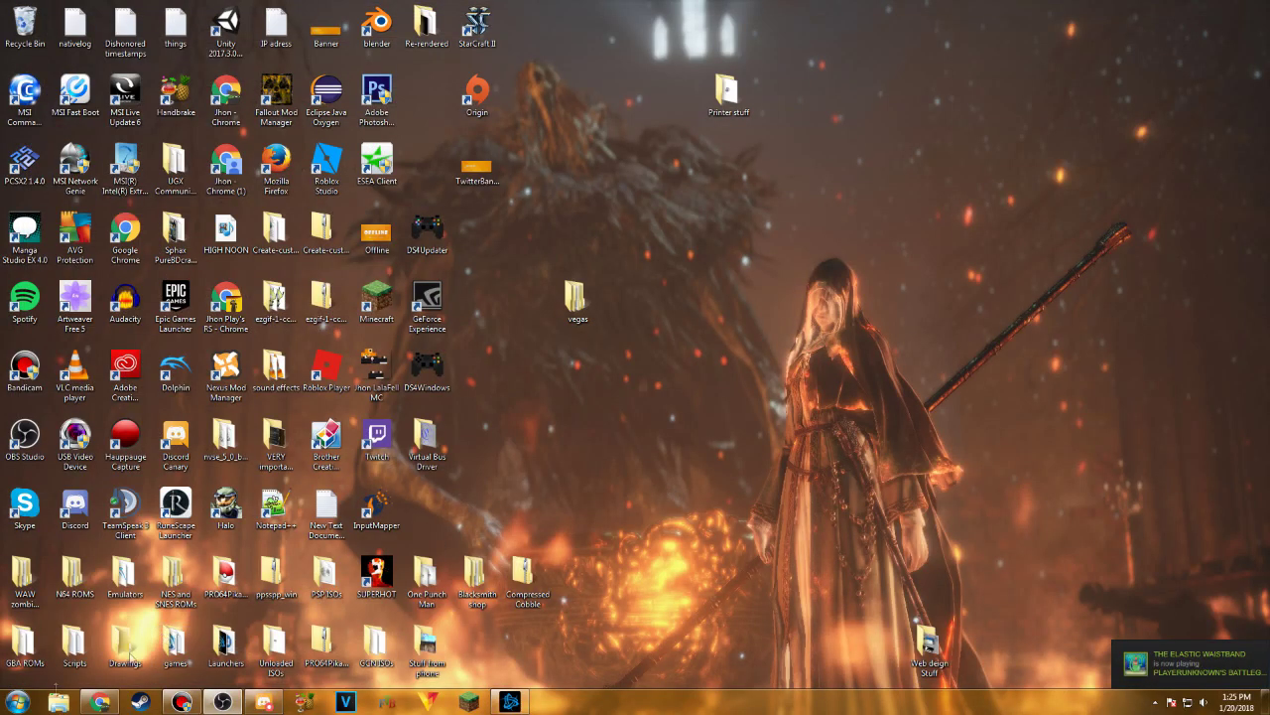
- Open the Devices and Printers view from the Control Panel's hardware settings
click(17, 702)
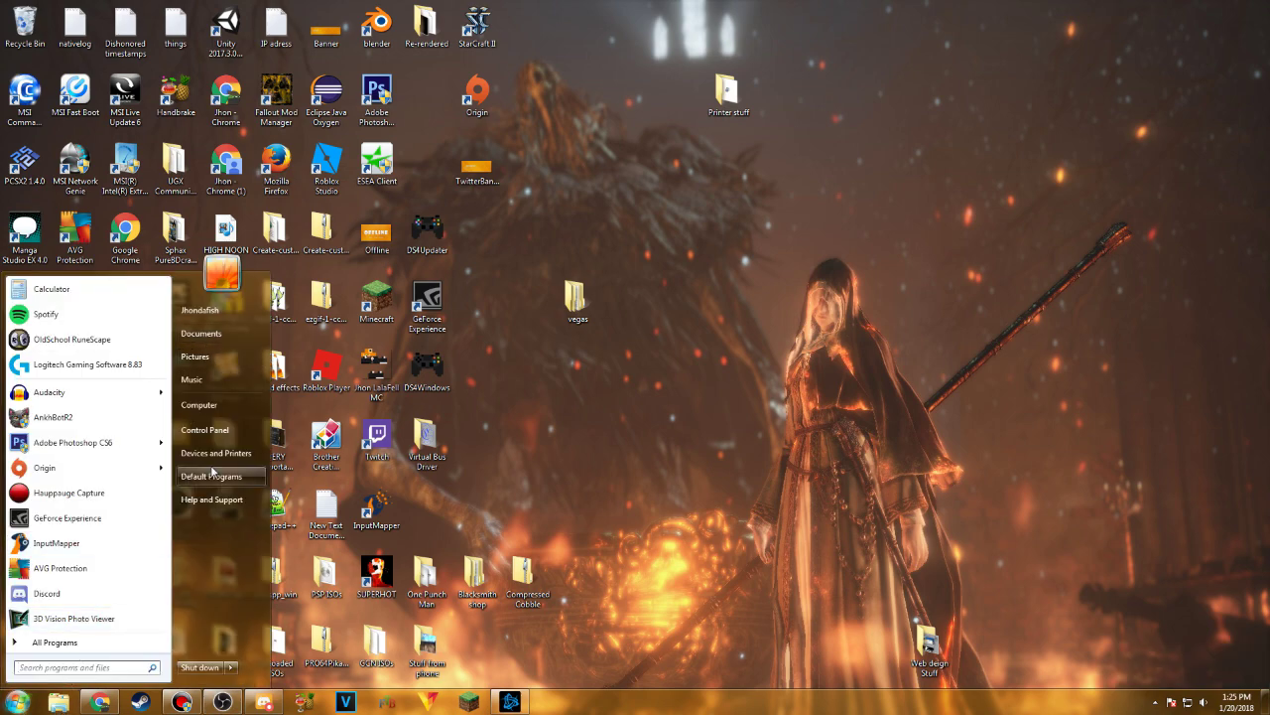
click(227, 440)
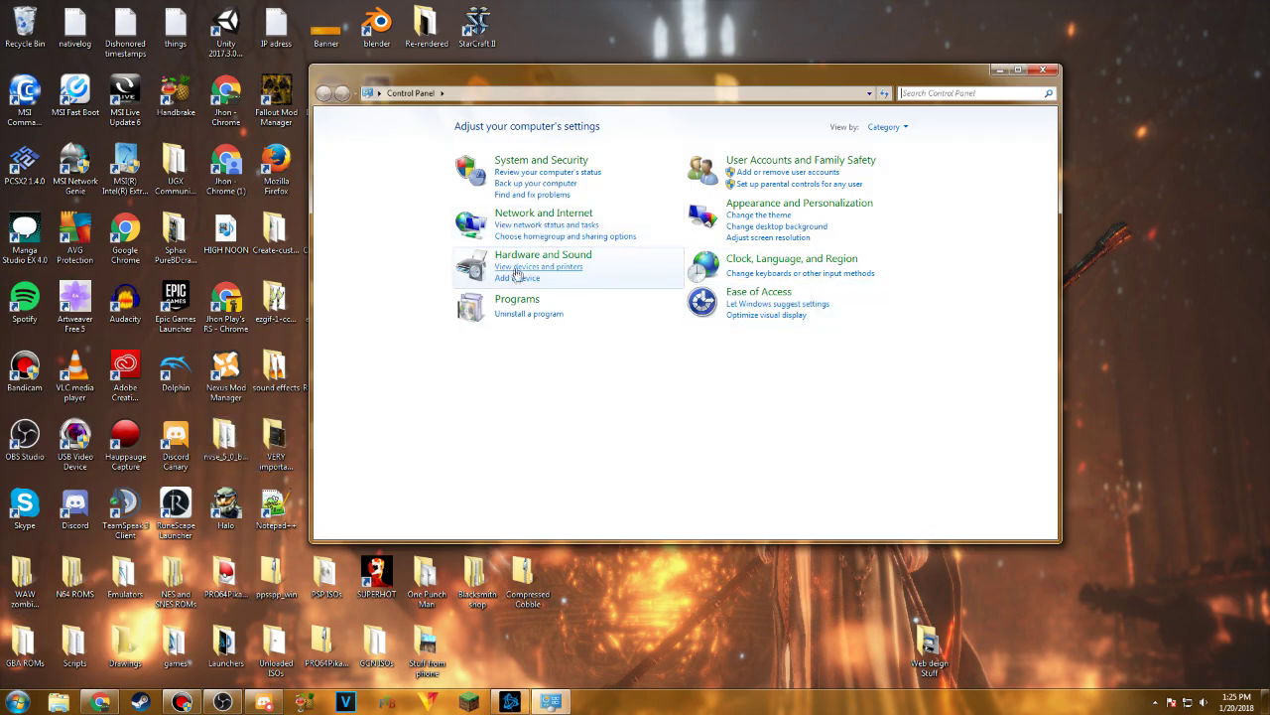
click(517, 268)
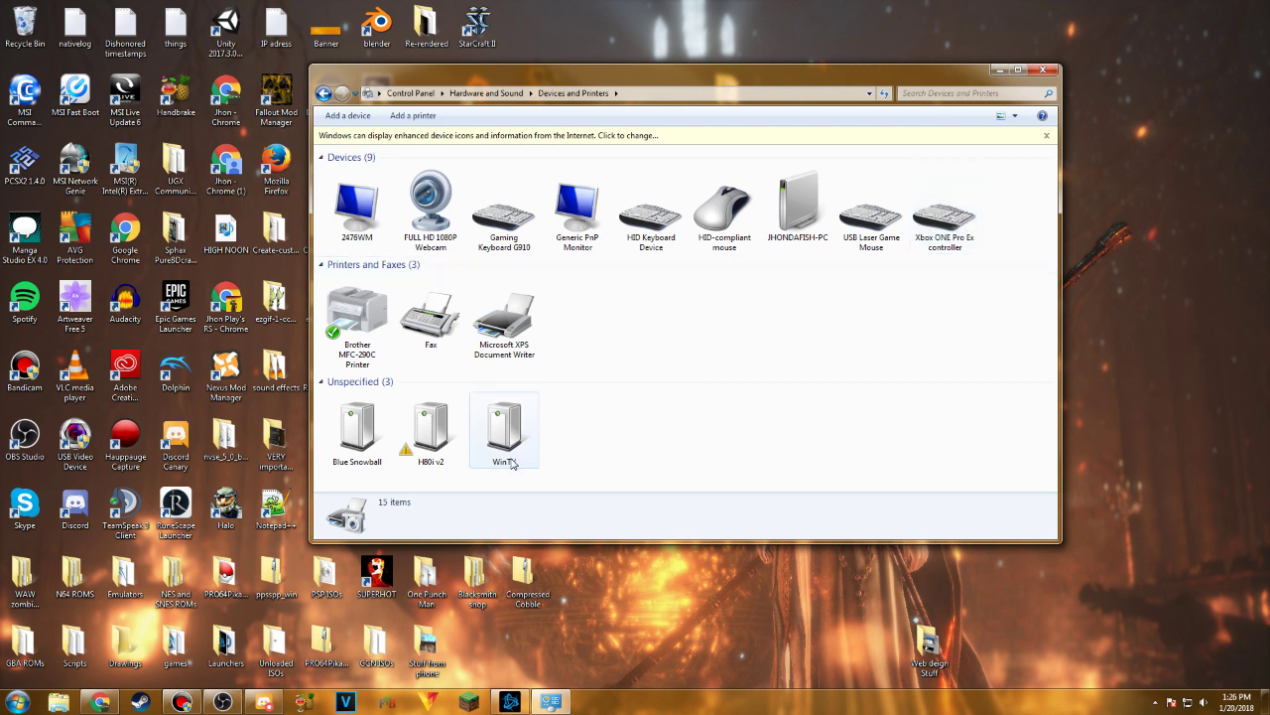
- Troubleshoot the unspecified H80i v2 device, apply the driver installation fix, and close the resulting dialogs
right_click(439, 439)
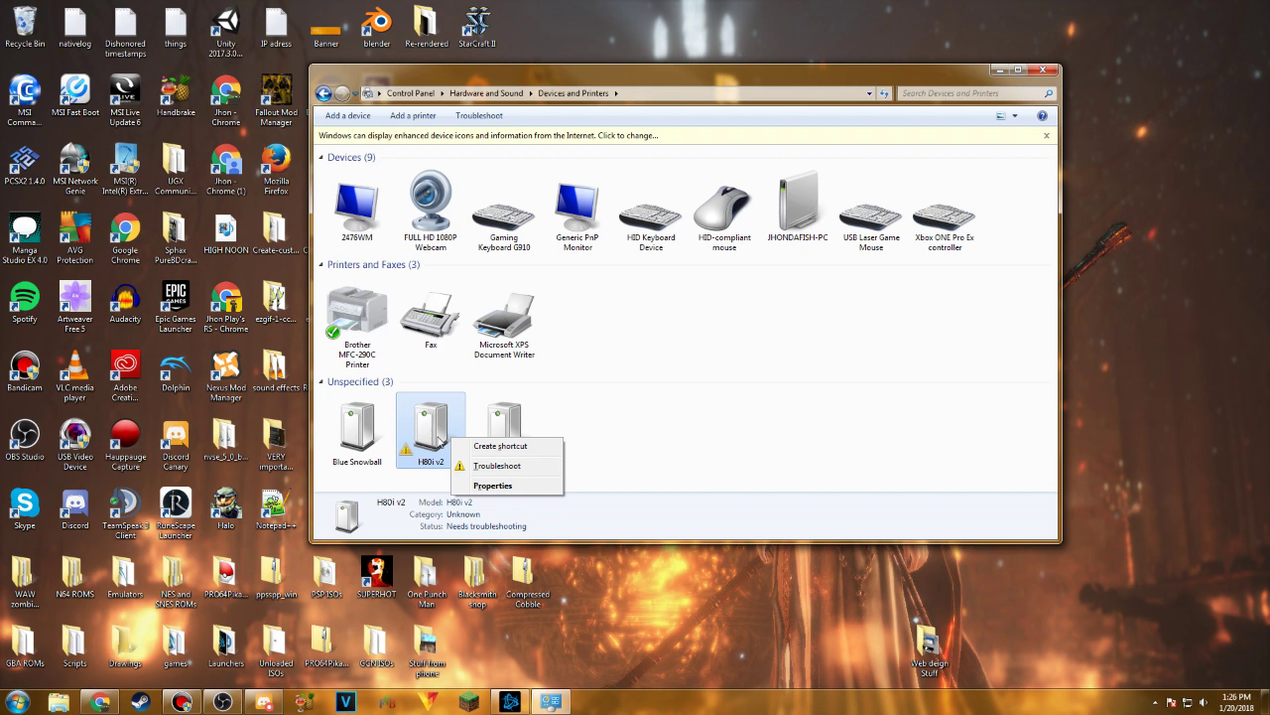
click(496, 467)
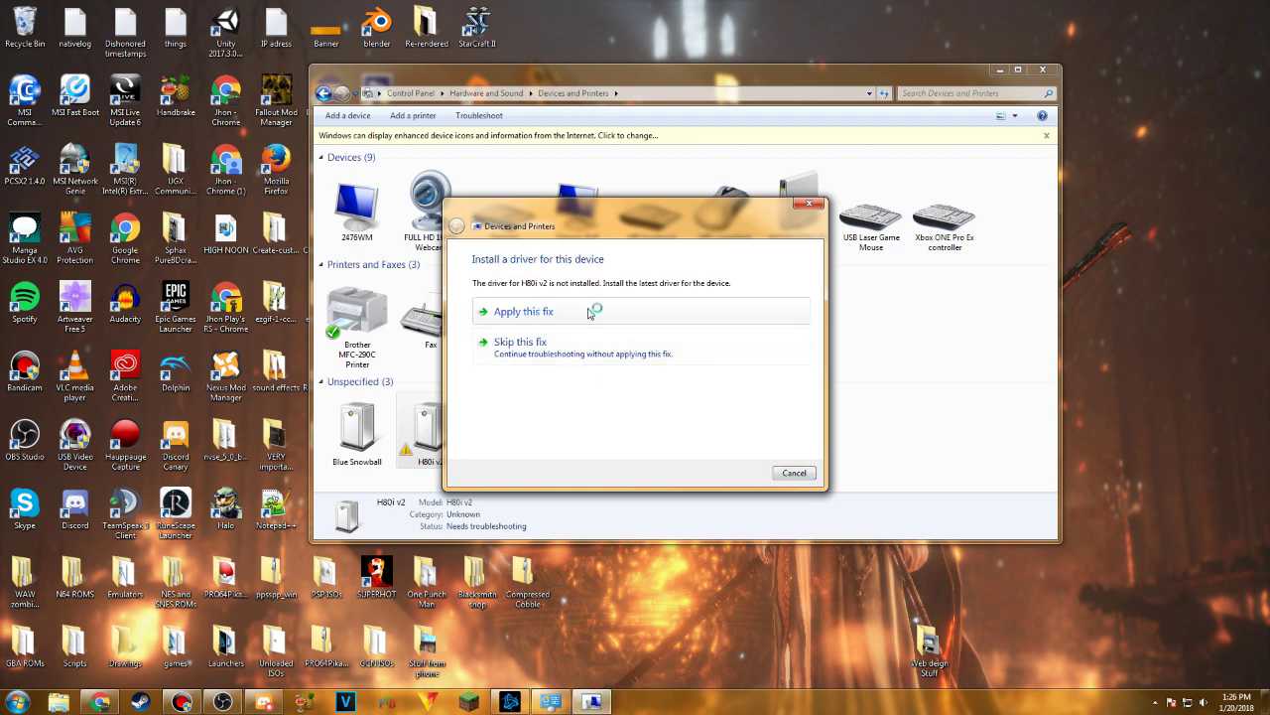
click(593, 311)
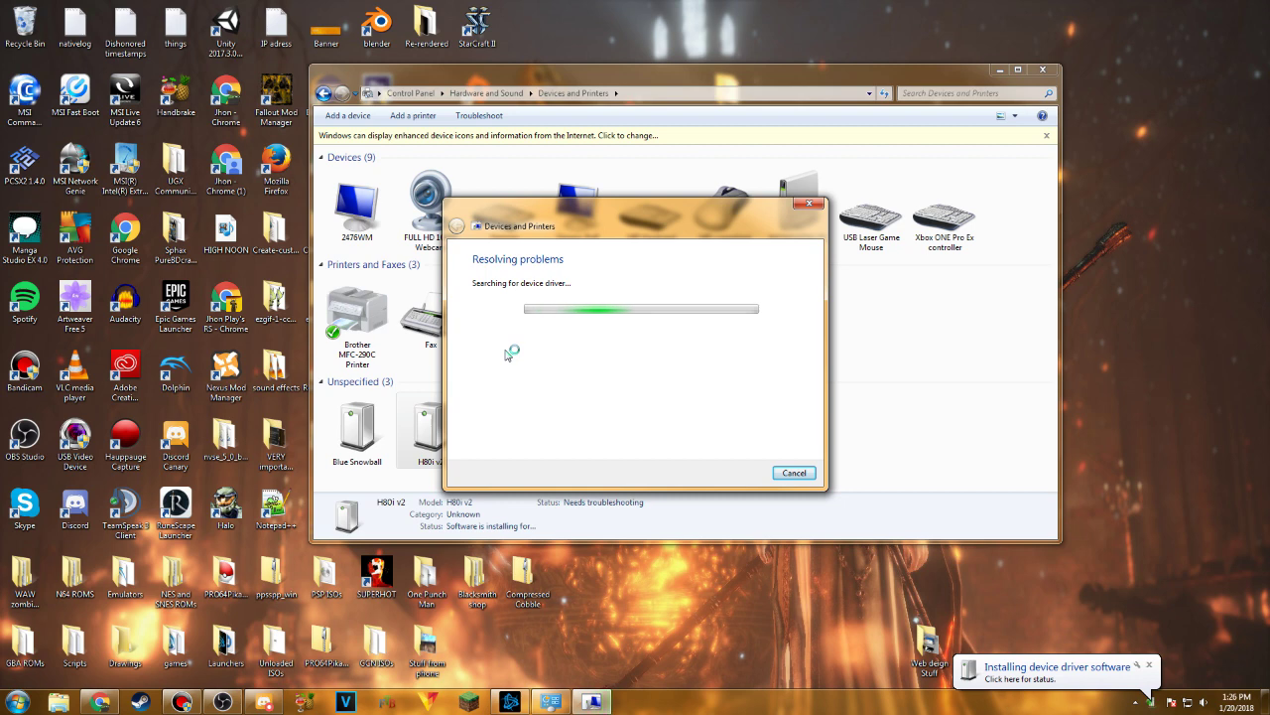
click(1030, 667)
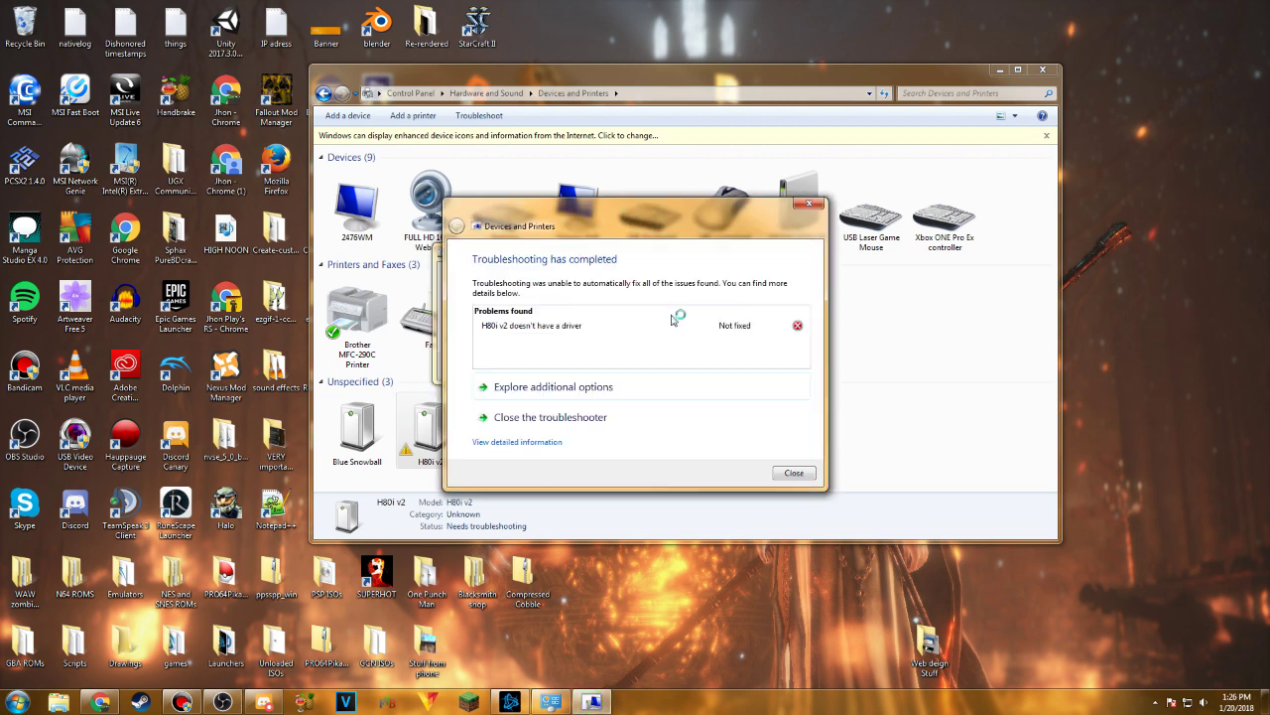
click(795, 473)
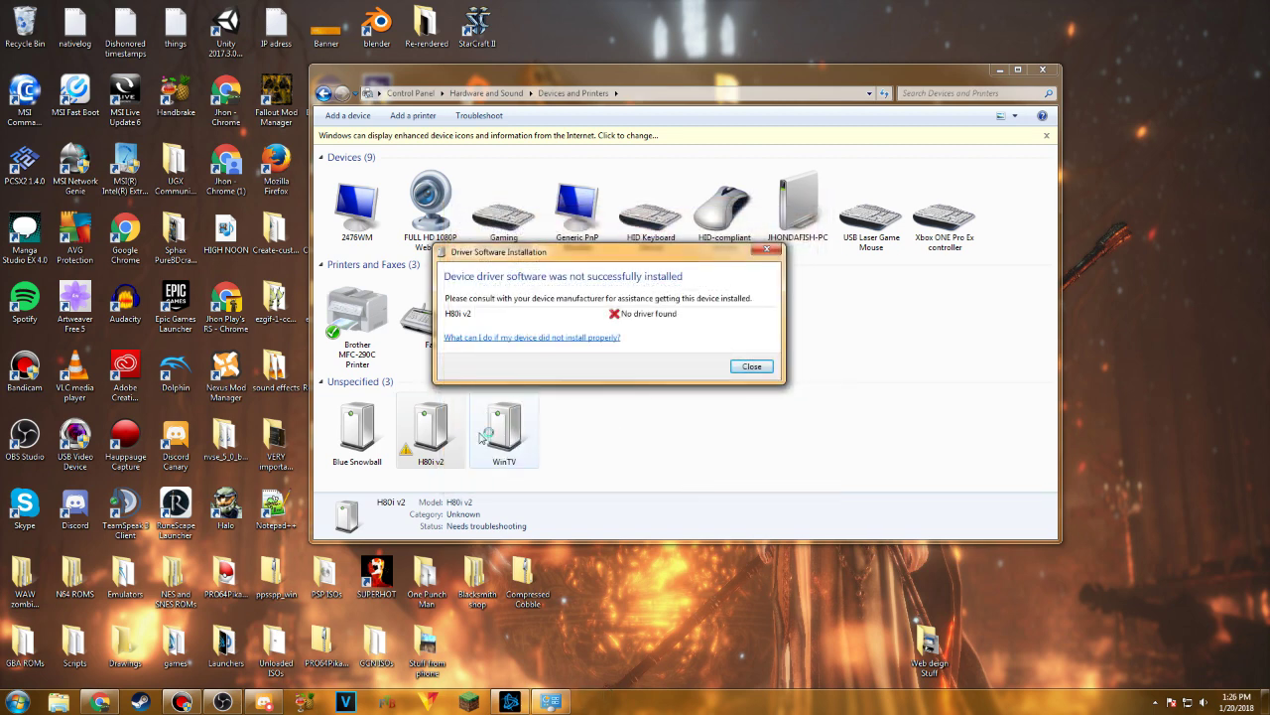
click(753, 375)
- Open the H80i v2 hardware function's properties and start updating its driver software
right_click(422, 427)
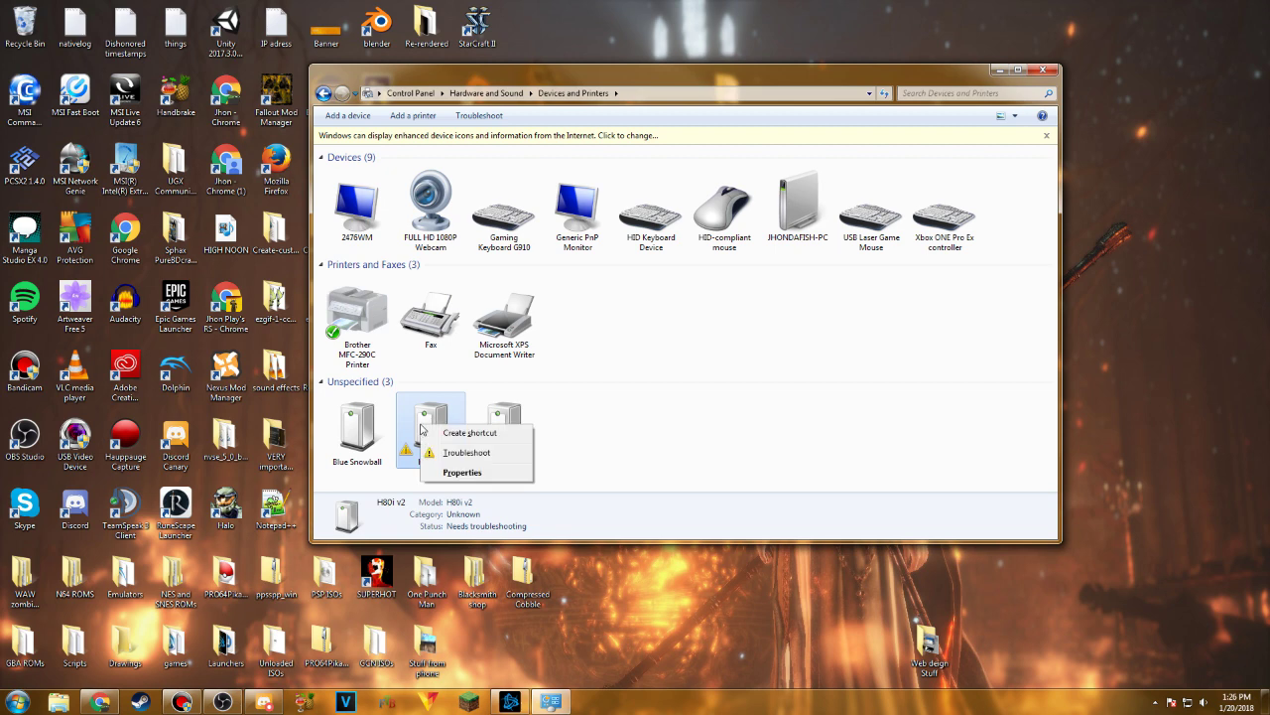
click(474, 474)
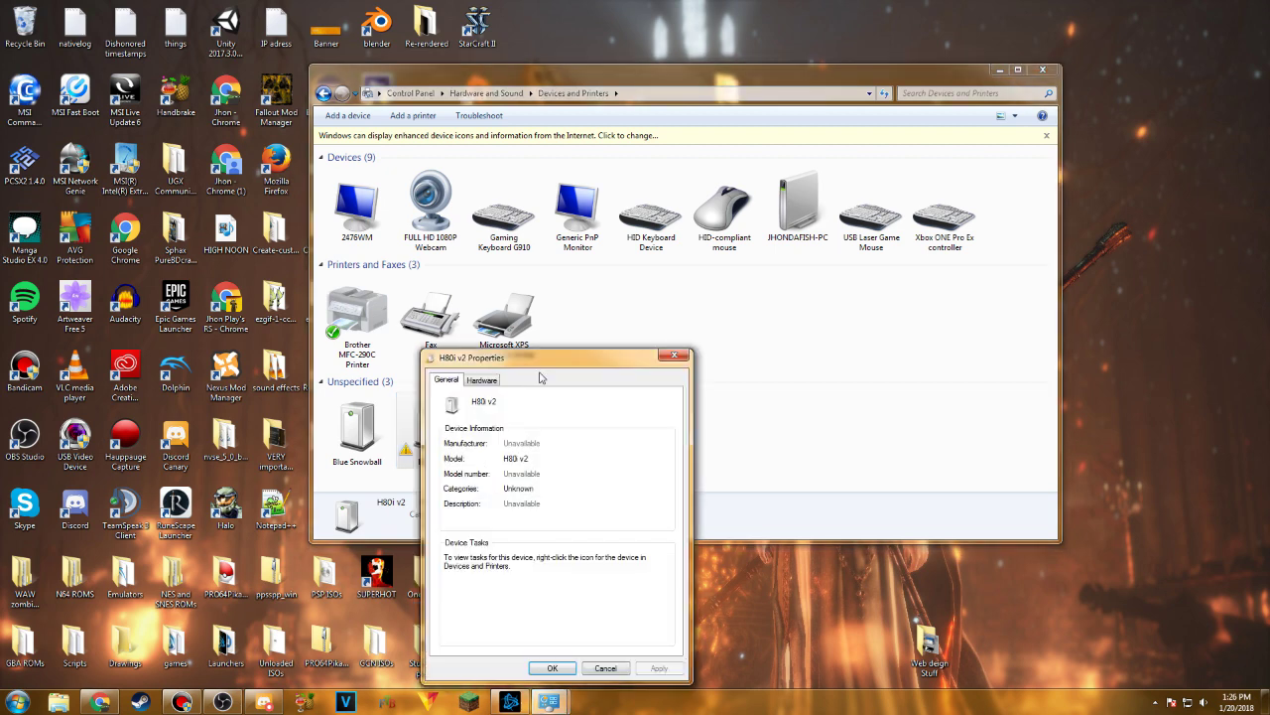
drag(557, 361, 533, 274)
click(476, 274)
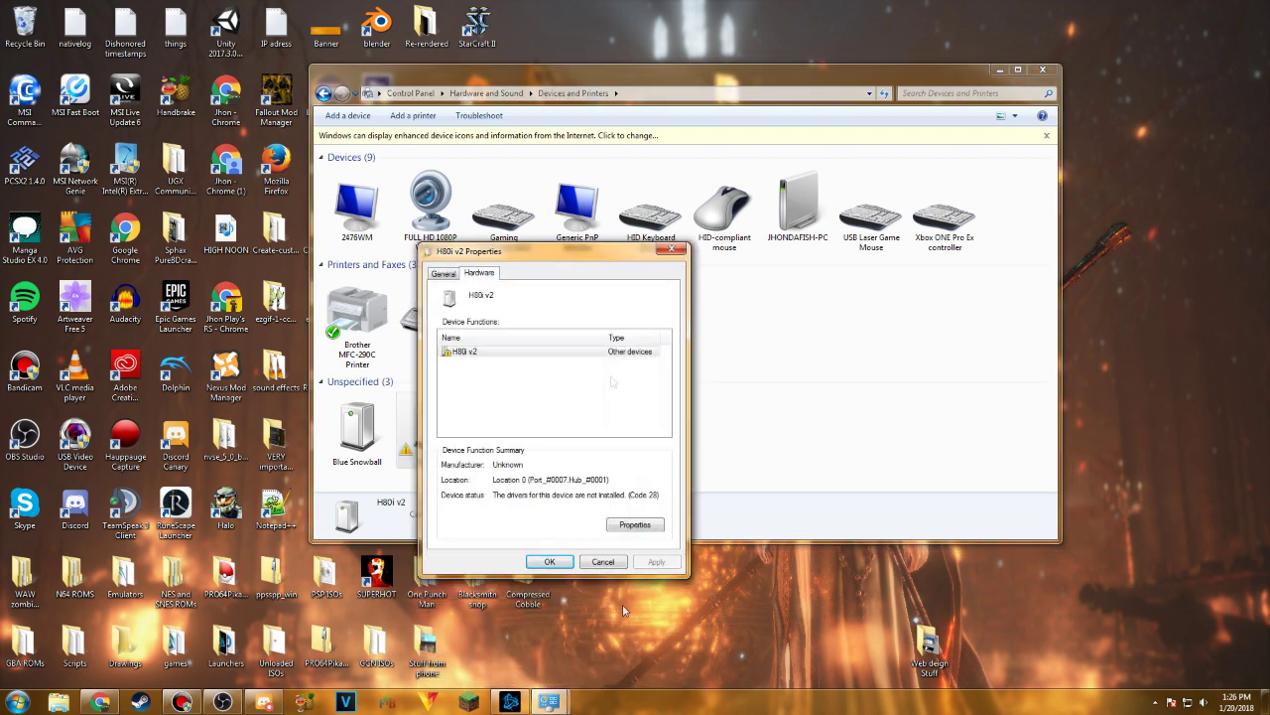
click(636, 525)
click(517, 547)
click(238, 271)
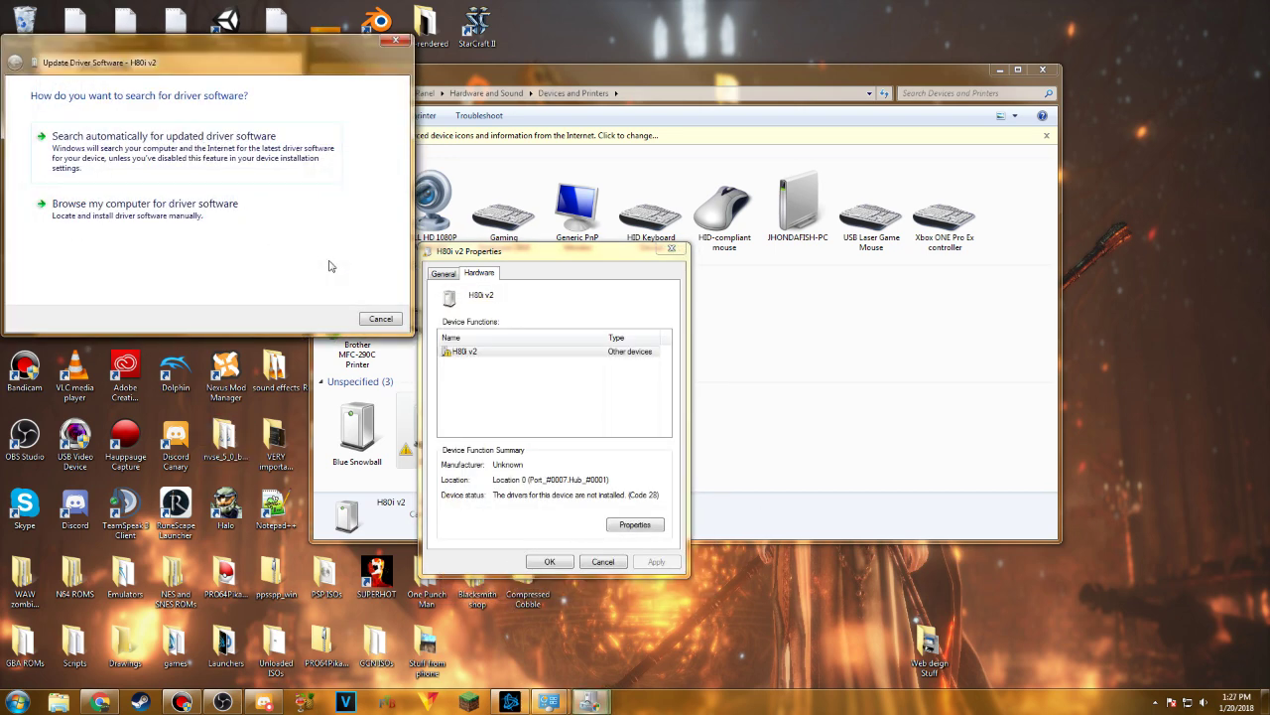
- Choose to pick the driver manually from the list of device drivers on the computer, with Show All Devices as hardware type
click(175, 210)
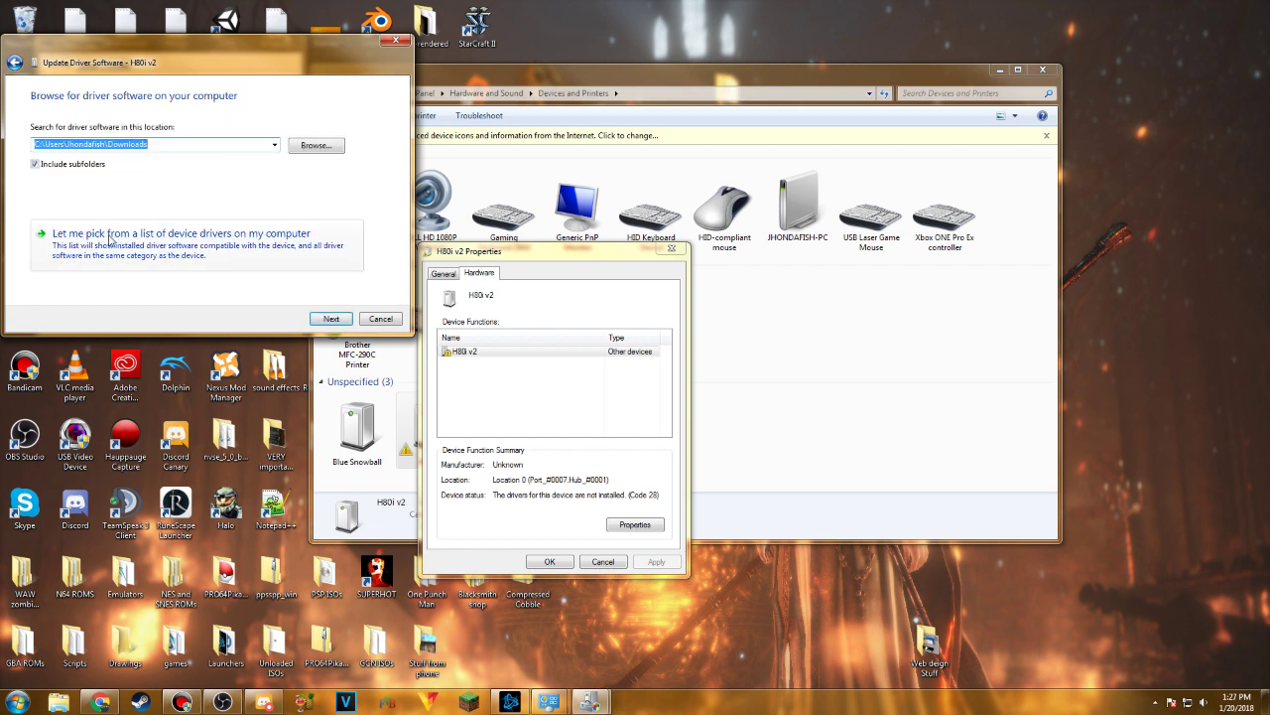
click(238, 239)
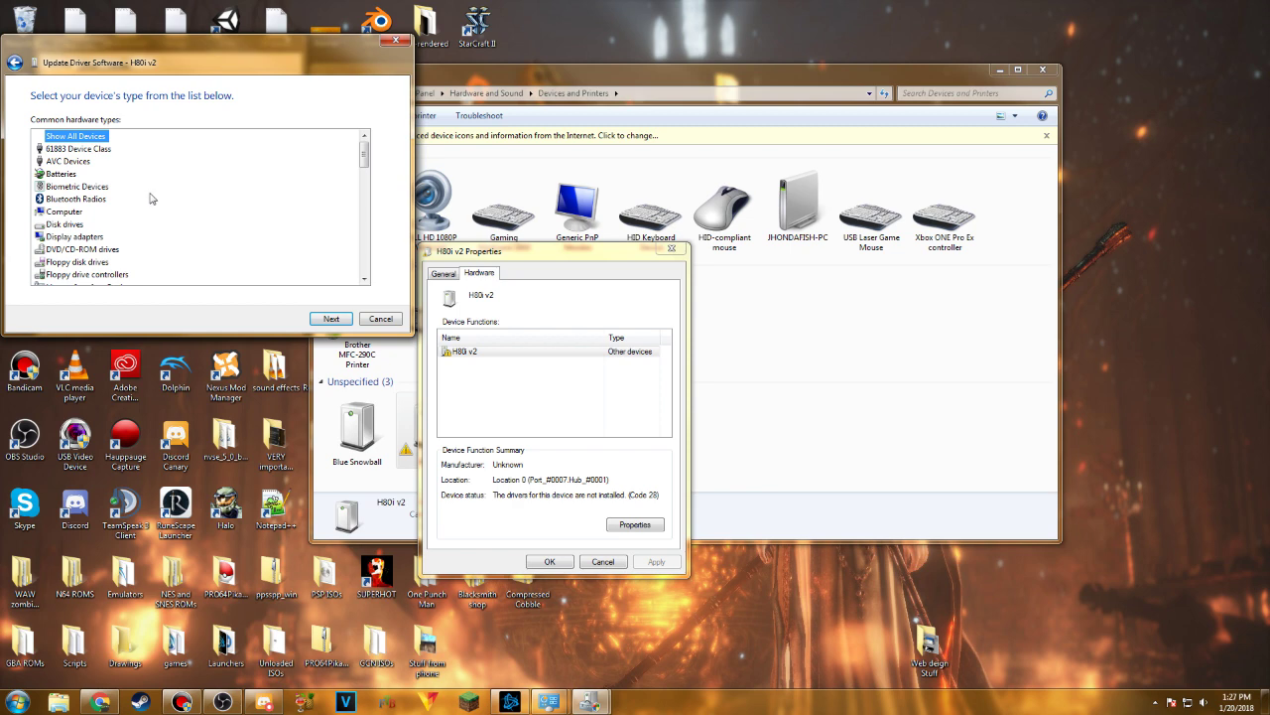
drag(365, 154, 375, 280)
scroll(199, 198, up, 10)
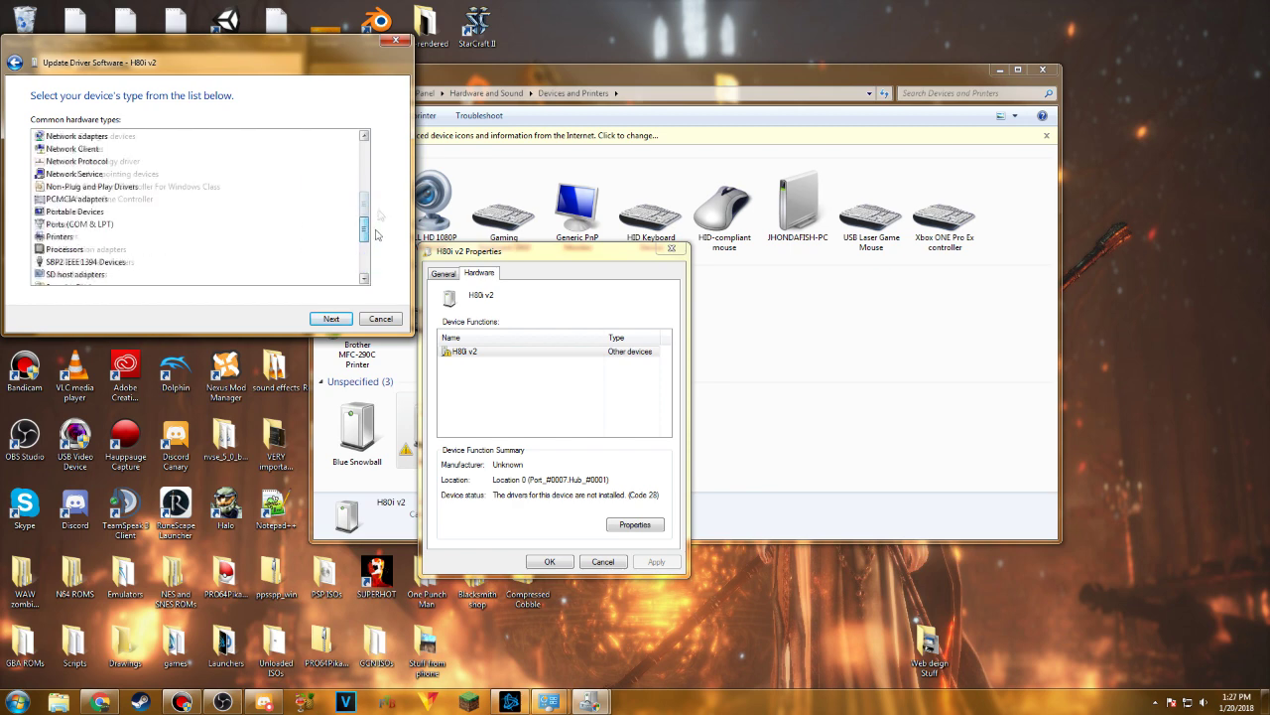
double_click(75, 138)
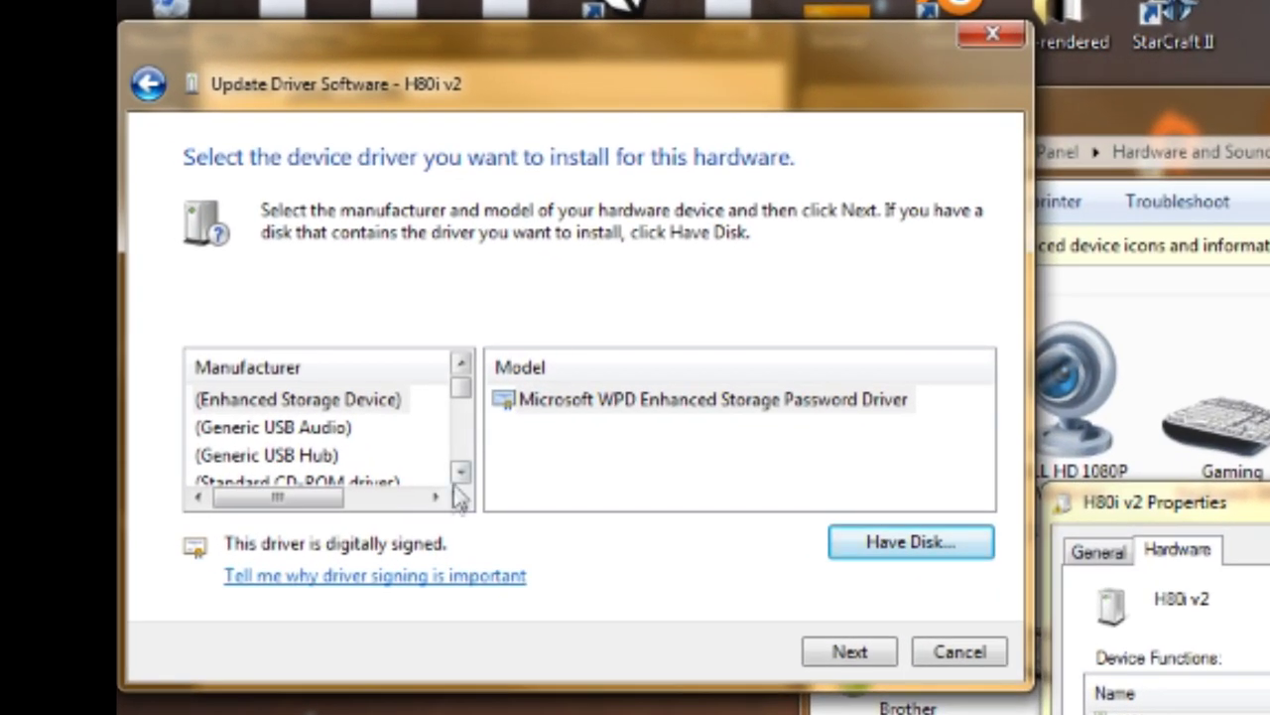
- Select Microsoft as the driver's manufacturer
click(319, 364)
click(461, 473)
click(461, 473)
click(461, 474)
click(460, 474)
click(461, 473)
click(460, 473)
click(461, 473)
click(461, 473)
click(461, 474)
click(461, 473)
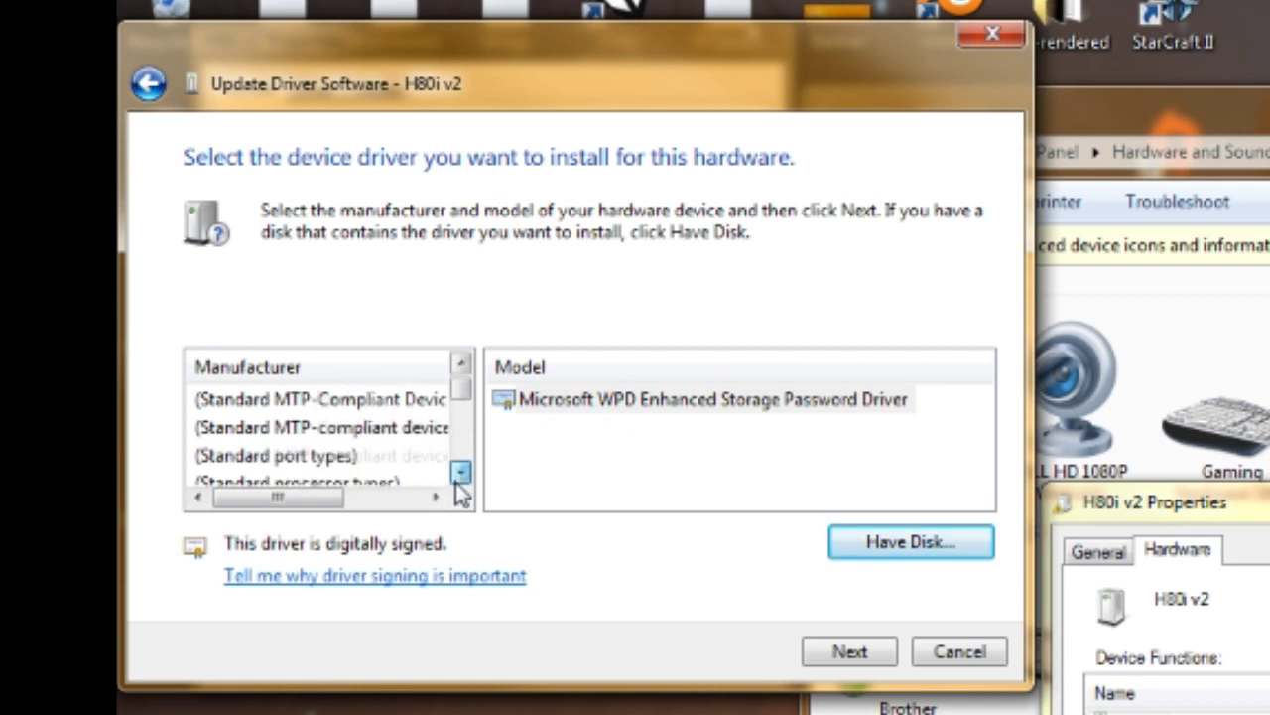
click(461, 474)
click(460, 474)
scroll(318, 436, up, 6)
click(264, 426)
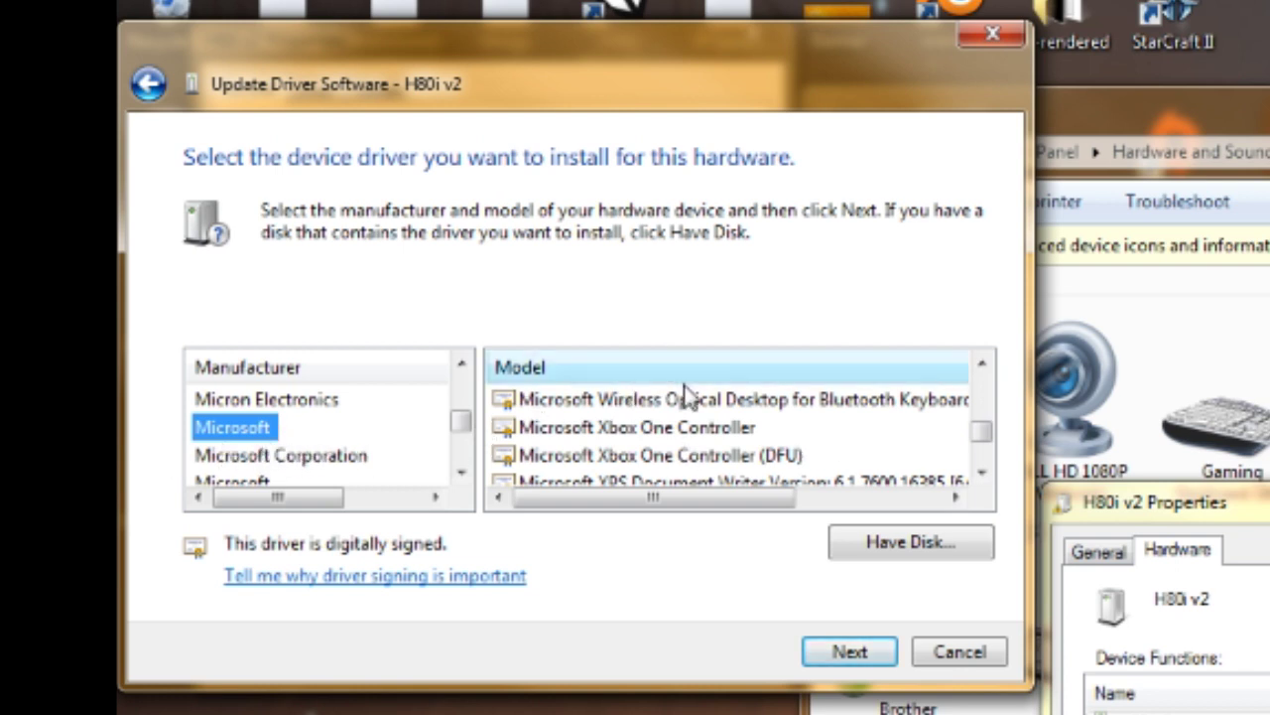
- Select the Microsoft Xbox One Controller model as the driver for the device
mouse_move(980, 430)
mouse_down()
mouse_move(982, 400)
mouse_move(997, 411)
mouse_move(995, 400)
mouse_move(998, 448)
mouse_move(974, 449)
mouse_up()
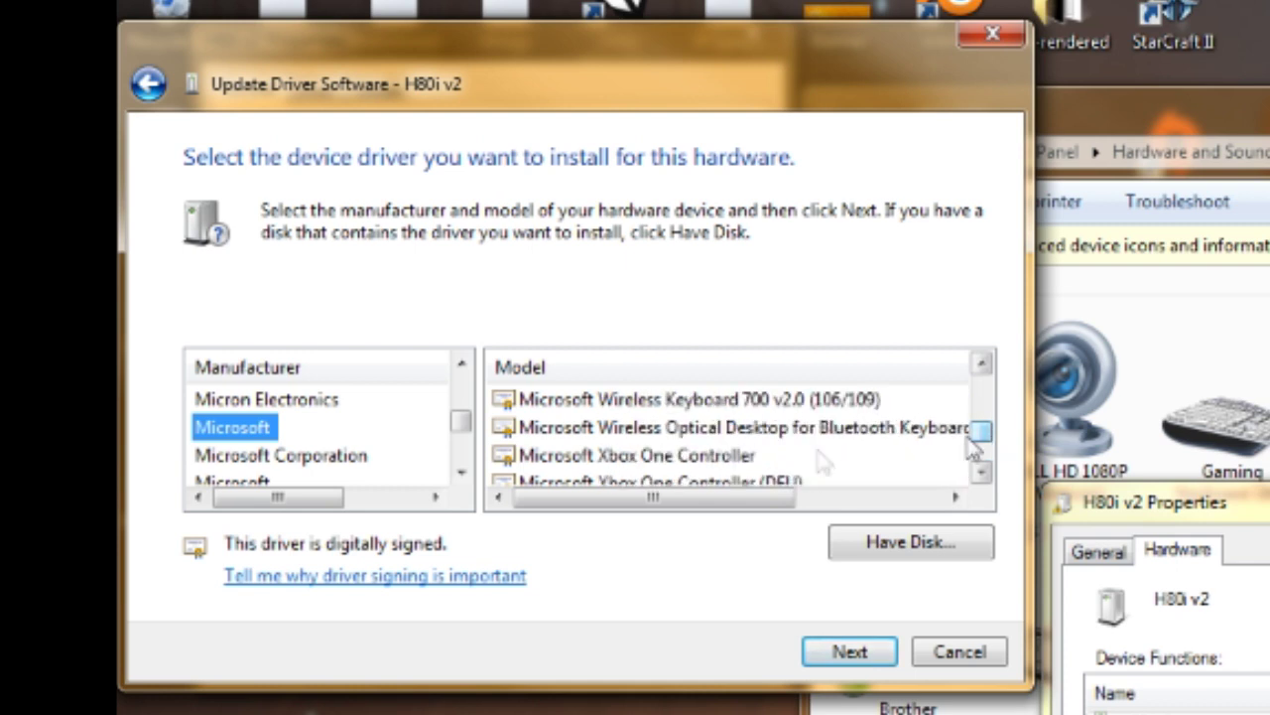
click(978, 474)
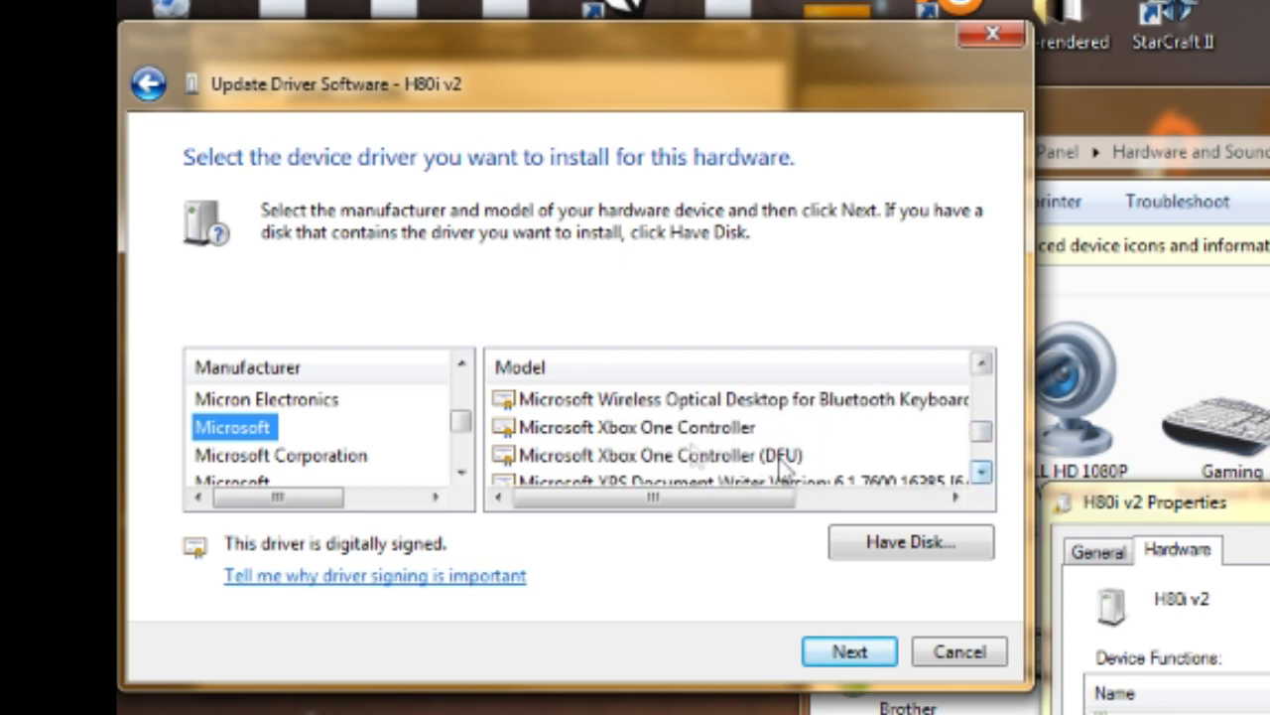
click(665, 429)
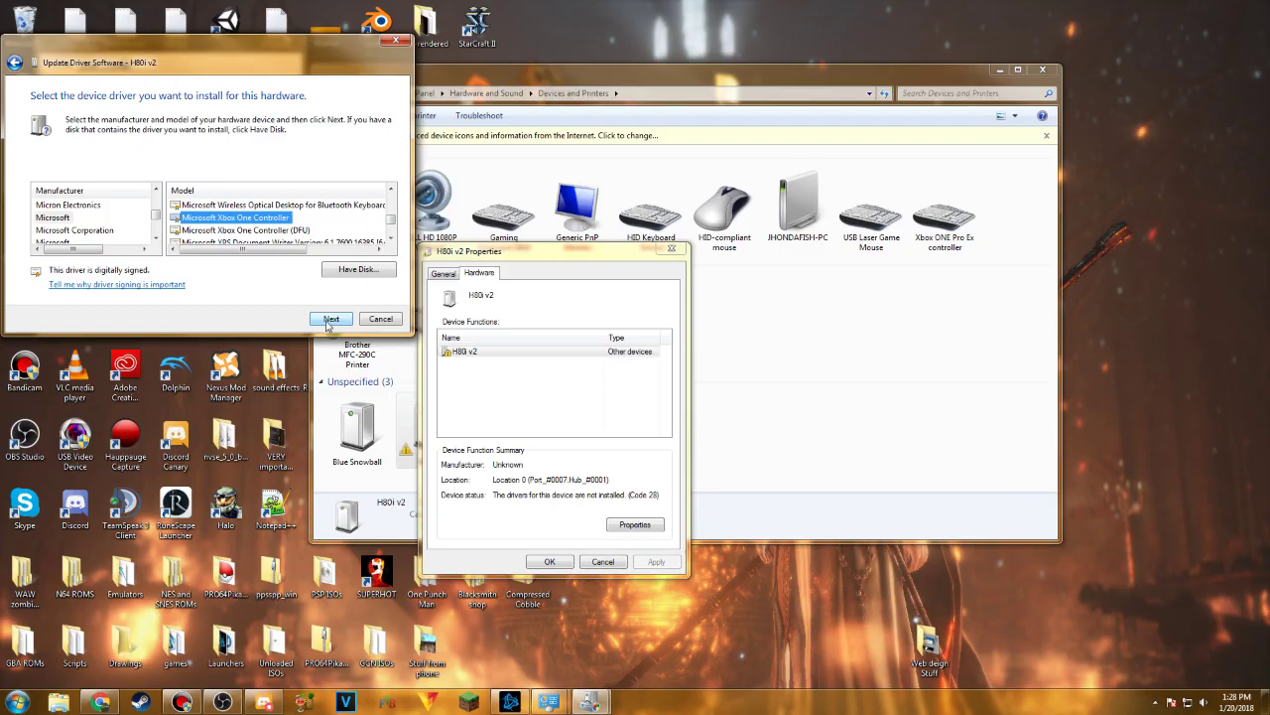
- Proceed to the driver installation, decline the compatibility warning, and cancel the driver update wizard
click(329, 320)
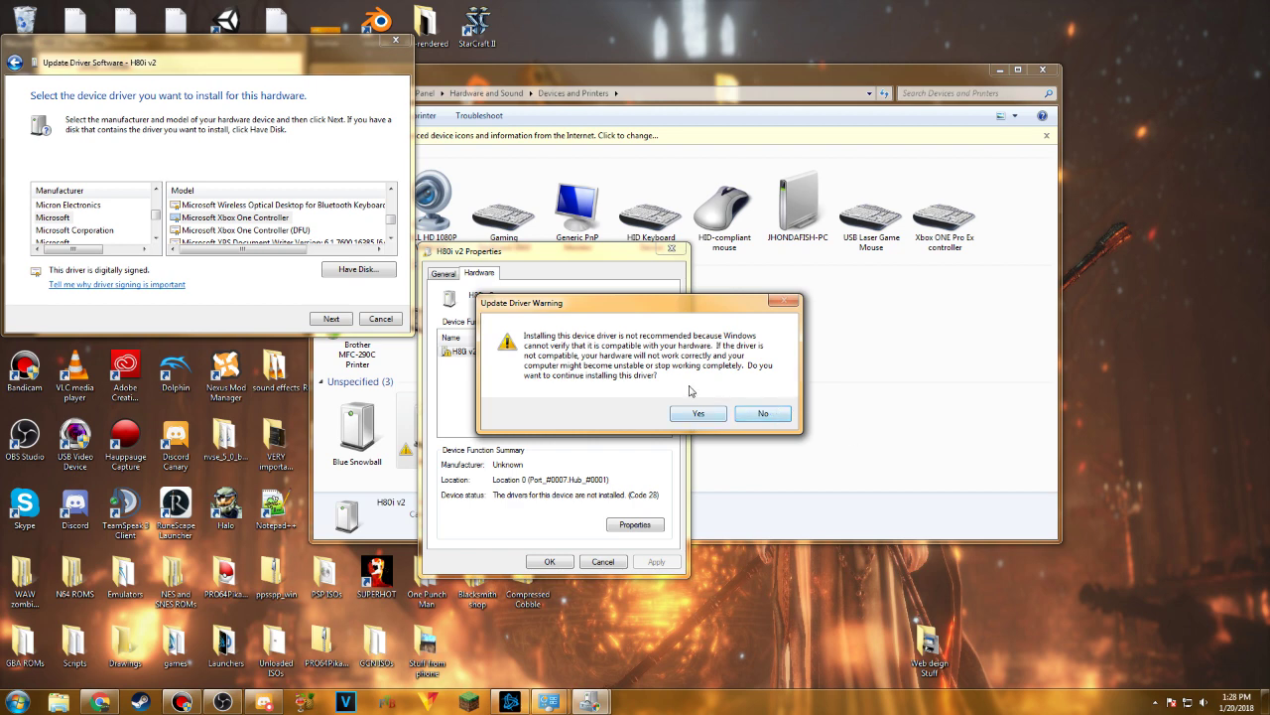
click(766, 414)
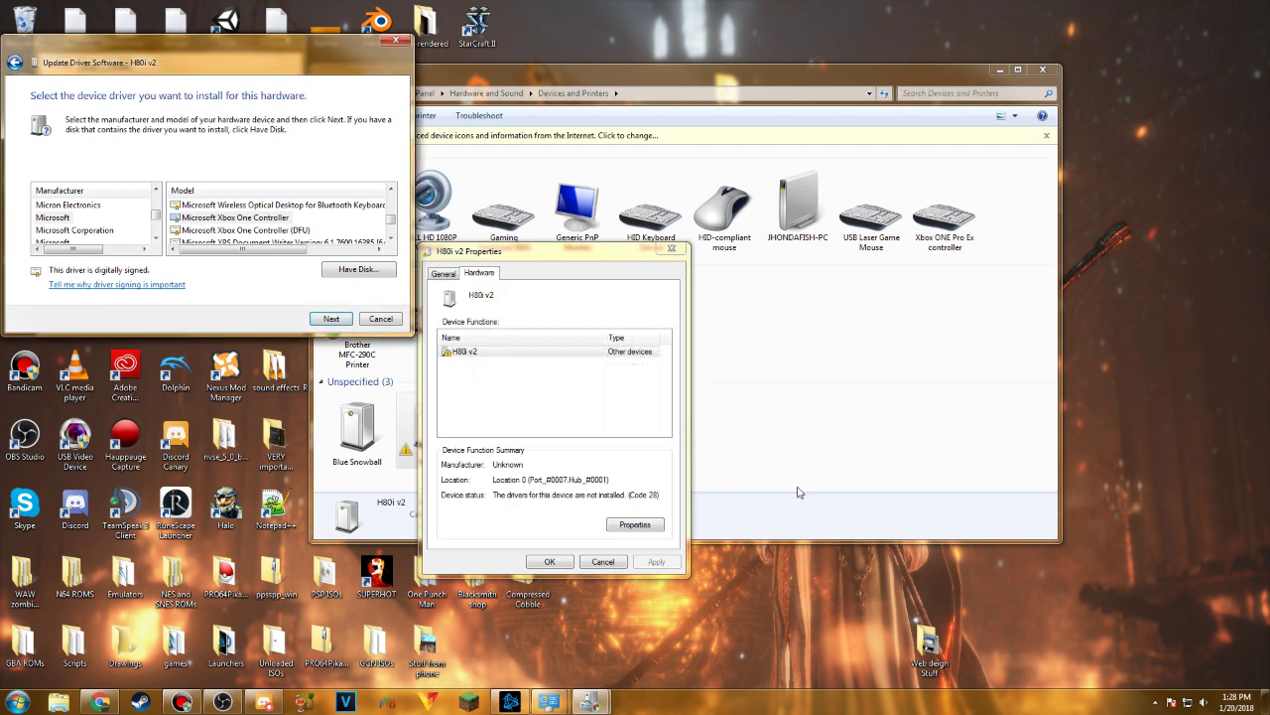
click(380, 318)
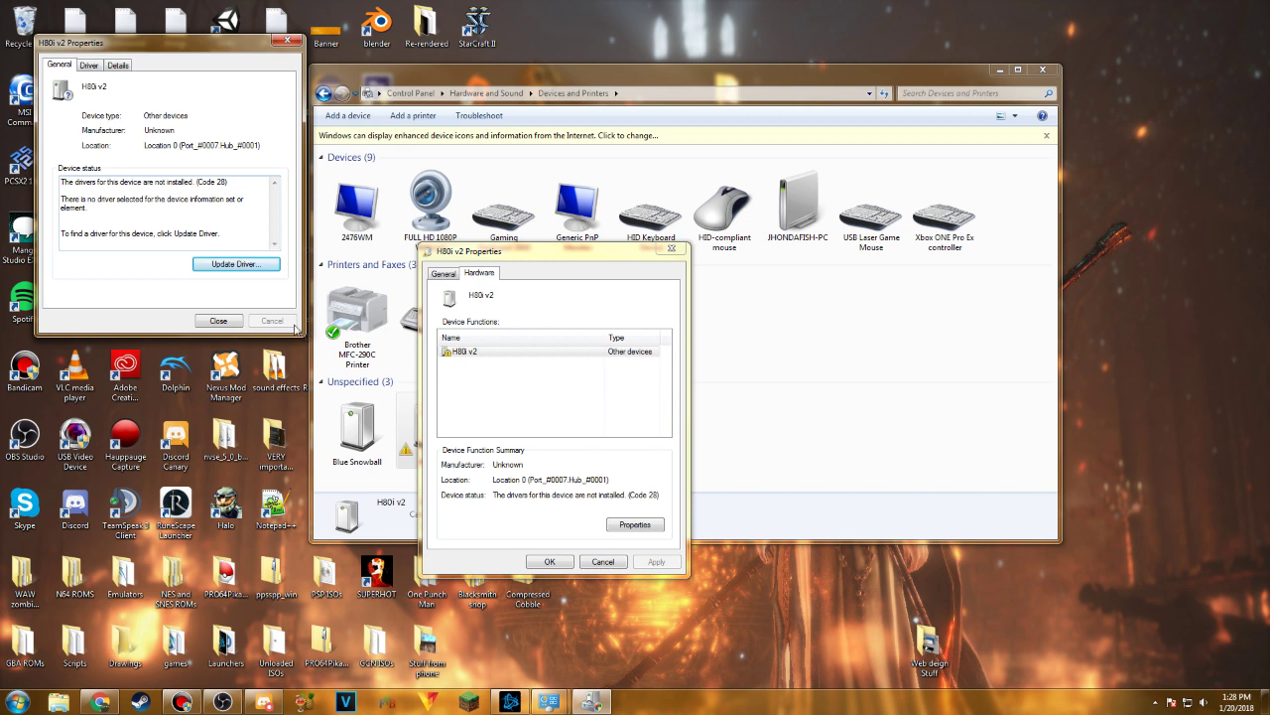